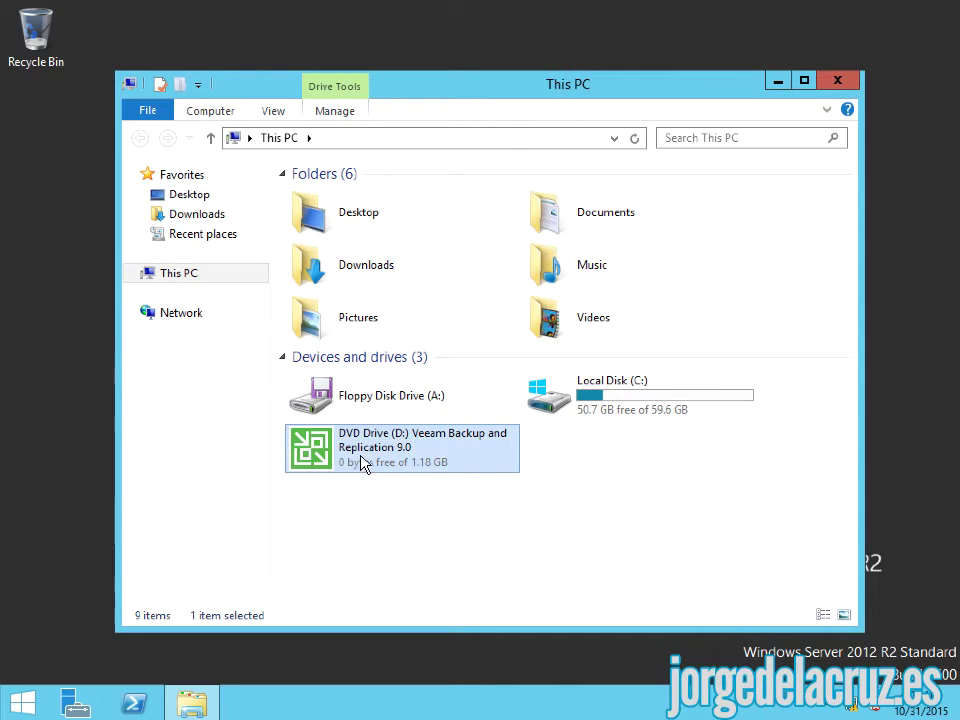
- Start the Veeam Backup & Replication installation from the DVD drive, installing the .NET Framework 4.5.2 prerequisite and rebooting
double_click(385, 460)
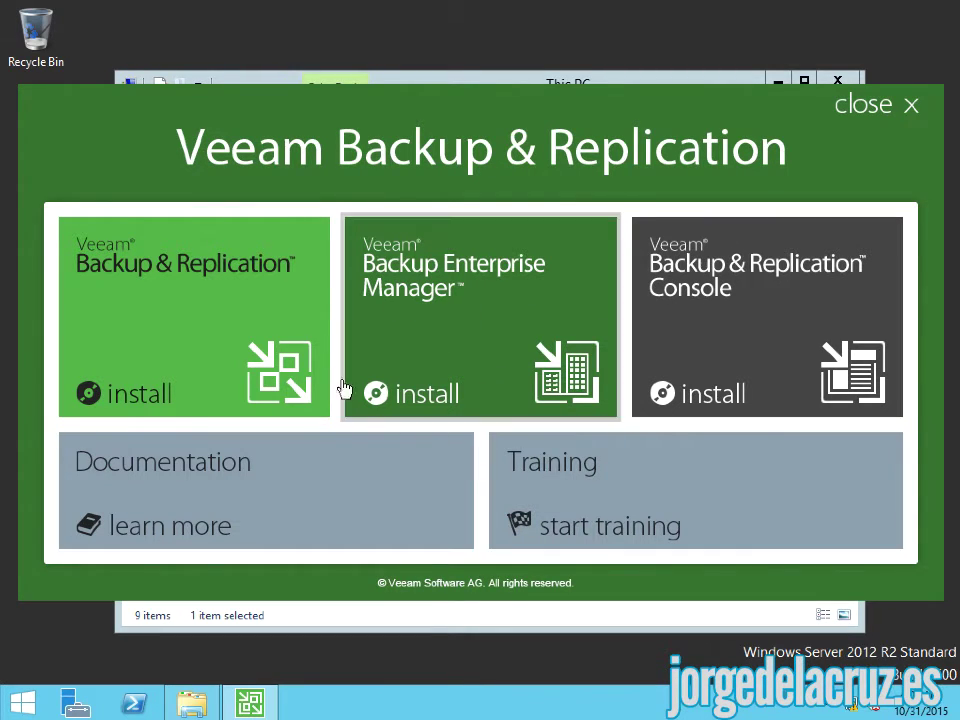
click(248, 334)
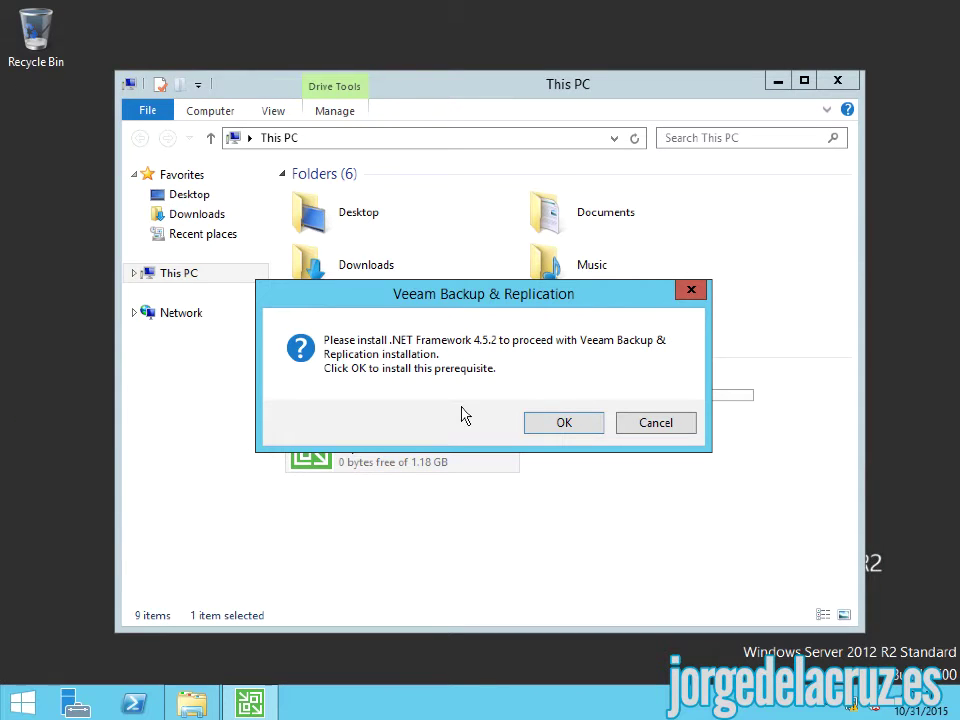
click(548, 428)
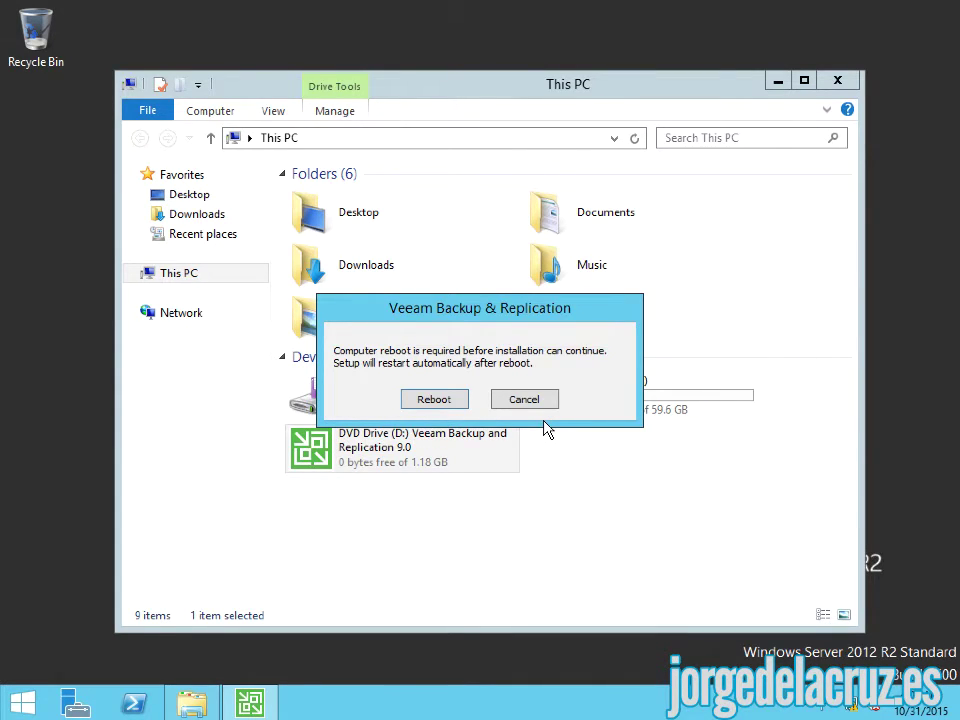
click(434, 398)
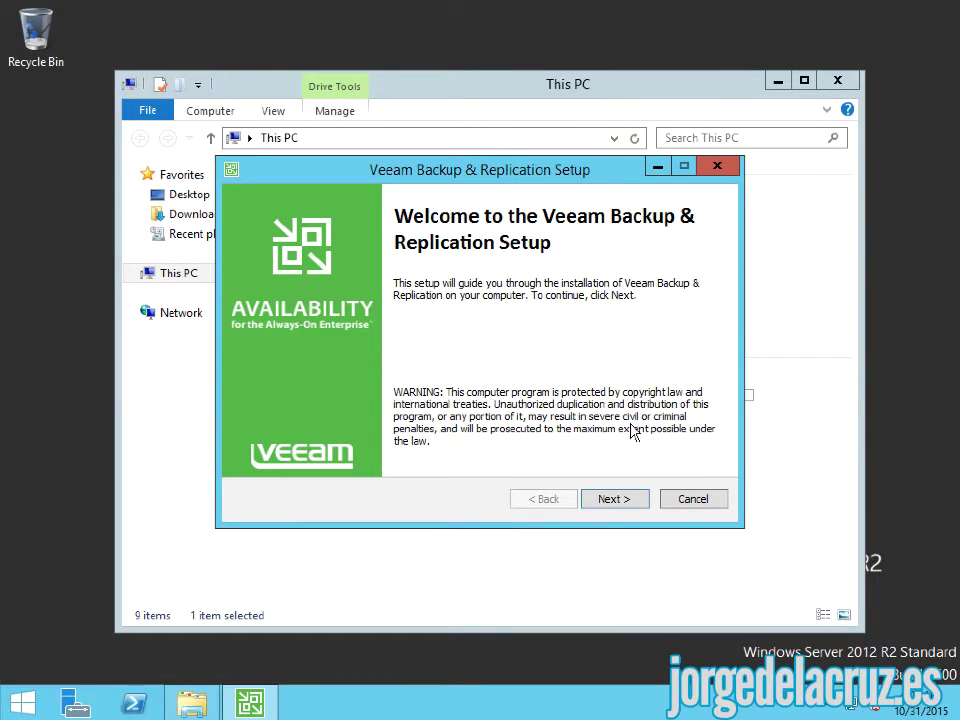
- Begin the Veeam Backup & Replication setup and accept the terms of the license agreement
click(619, 499)
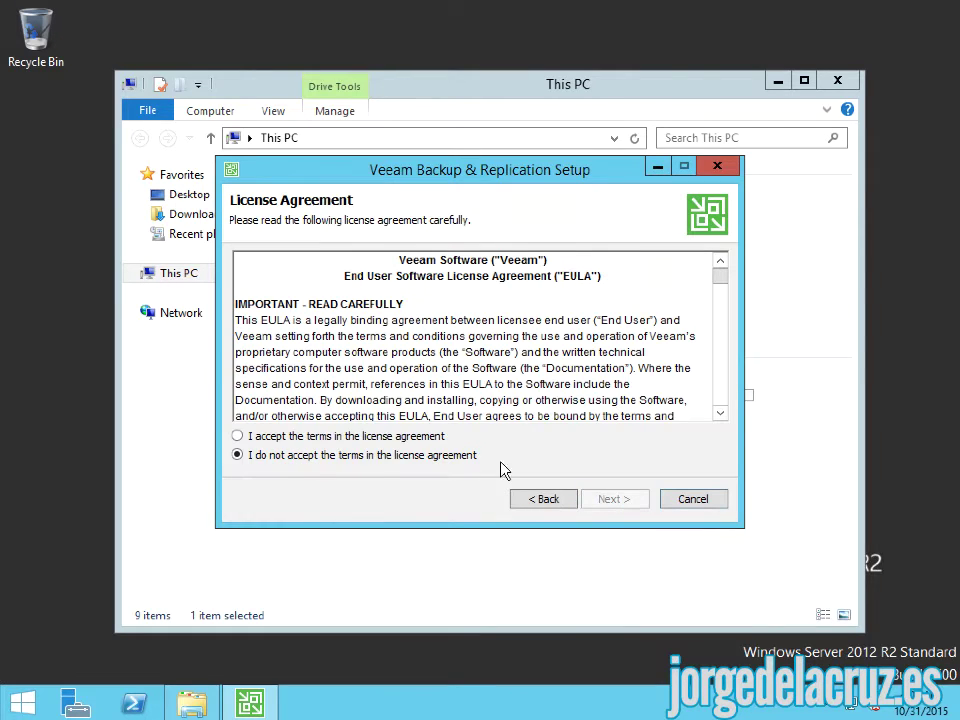
click(350, 441)
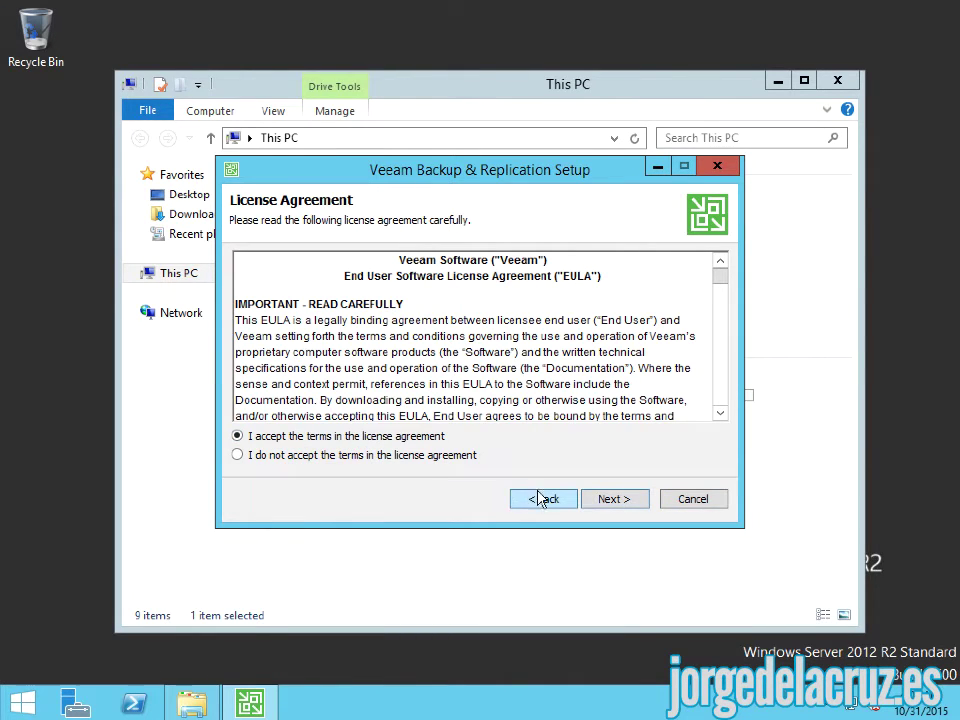
click(612, 500)
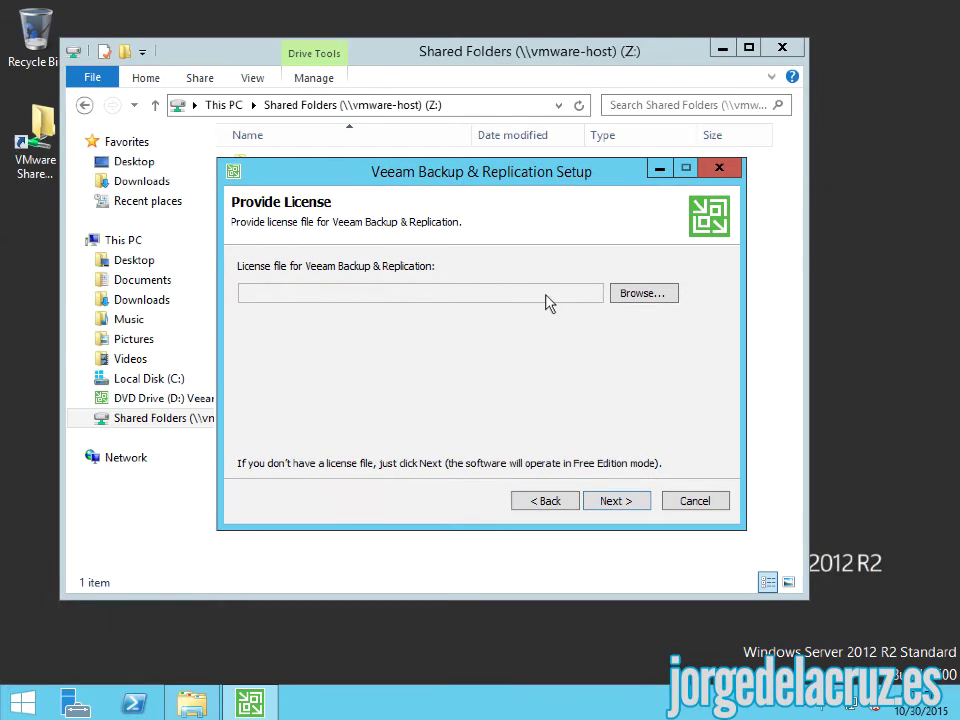
- Provide the license file veeam_backup_trial_100_100.lic from the Veeam v9 folder on the Shared Folders drive
click(655, 295)
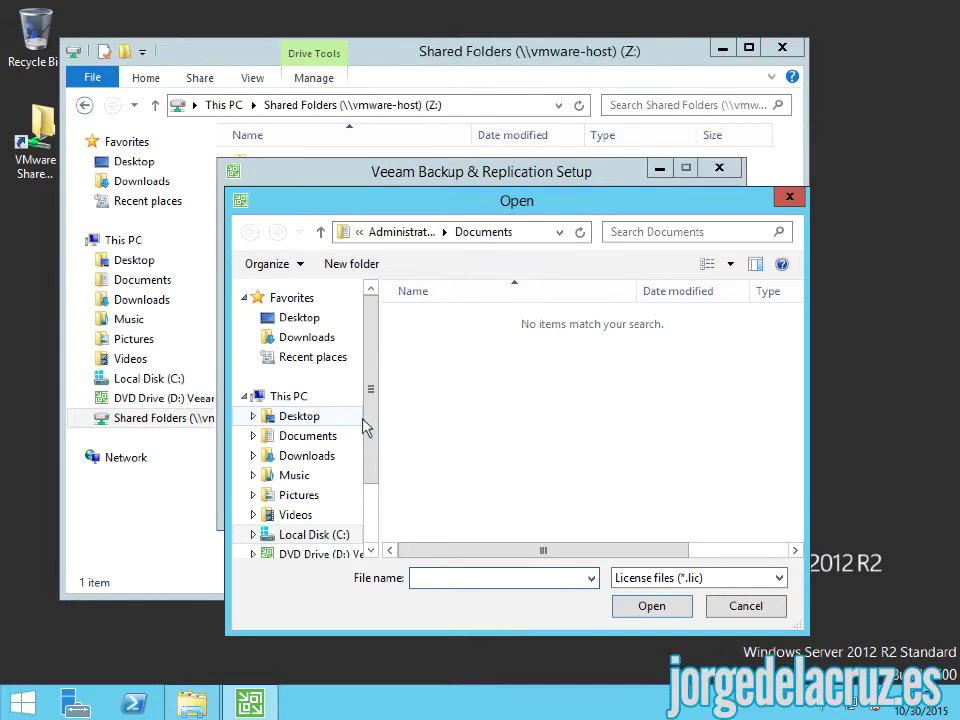
drag(366, 426, 390, 515)
click(450, 490)
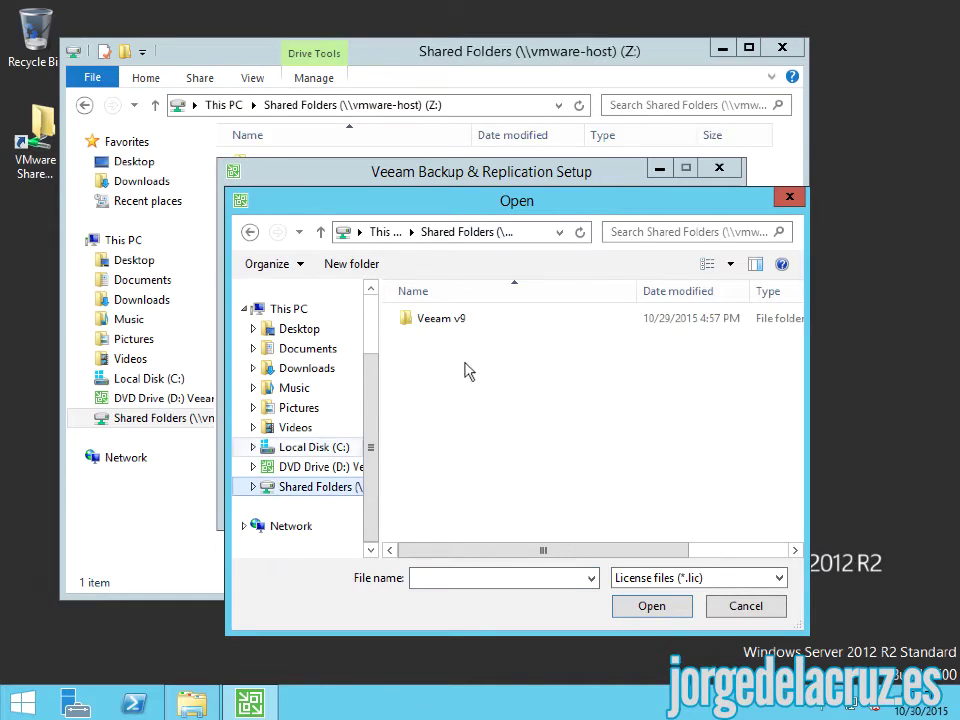
double_click(447, 319)
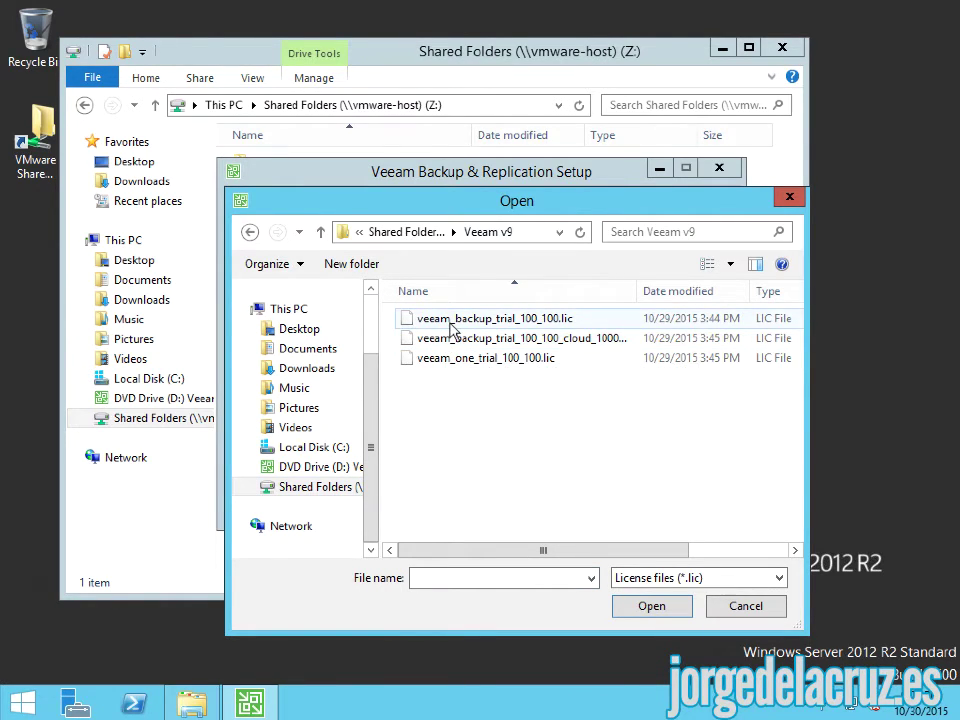
double_click(452, 320)
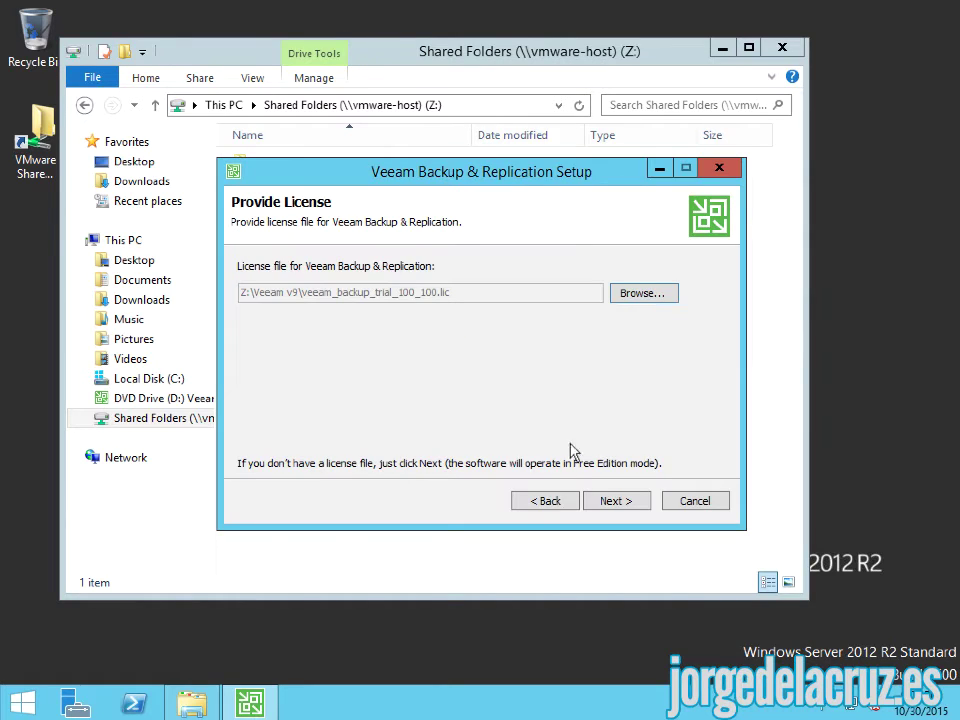
click(604, 499)
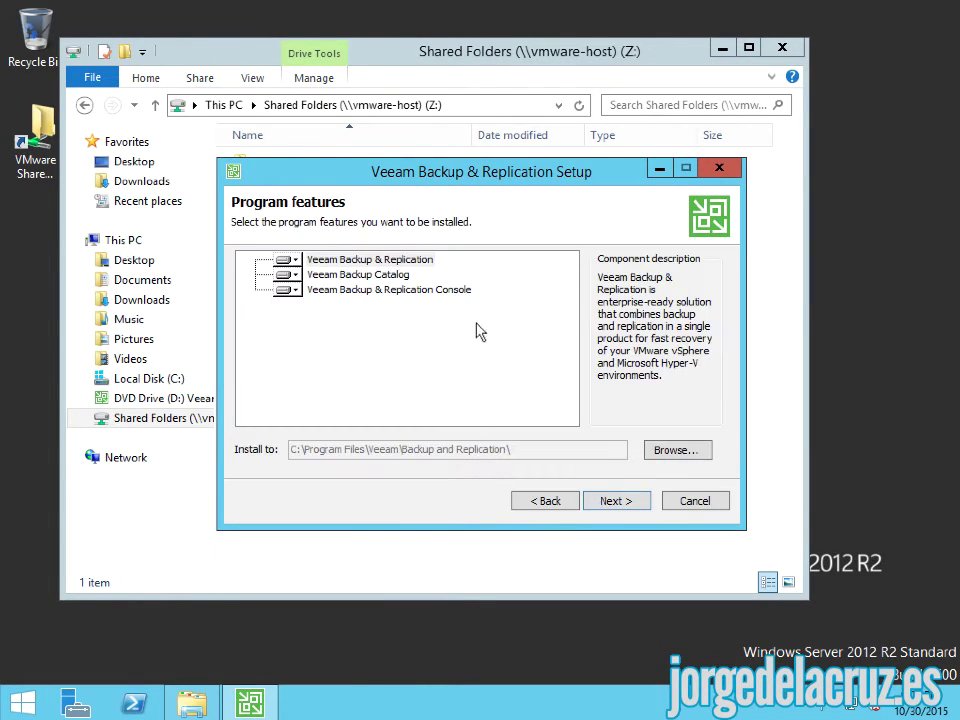
- Accept the default program features and installation folder, and install the missing system prerequisites
click(386, 274)
click(381, 291)
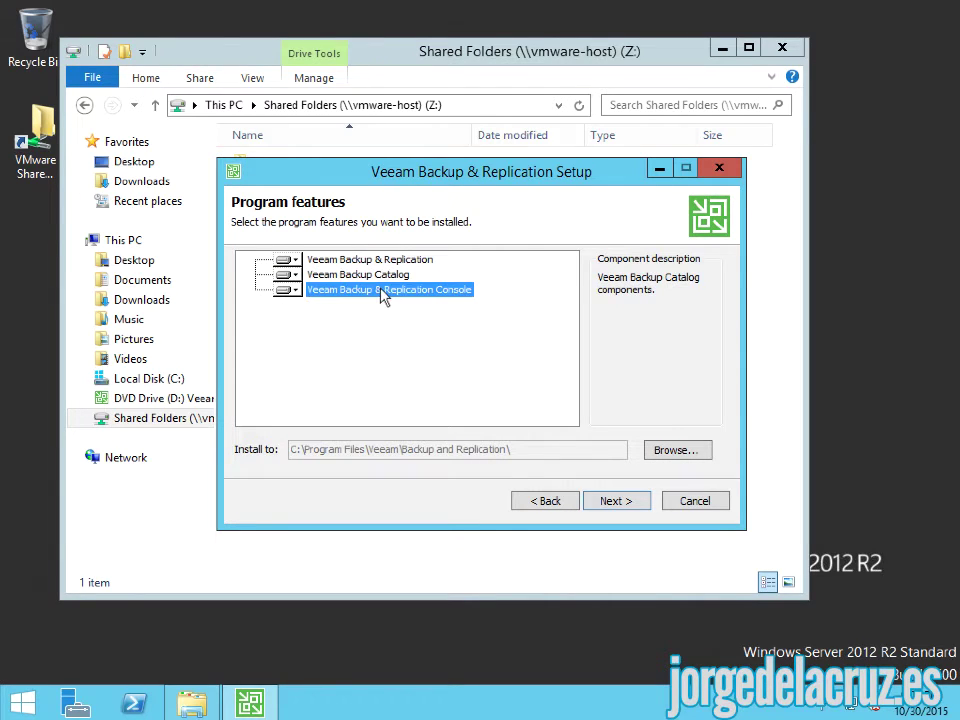
click(604, 505)
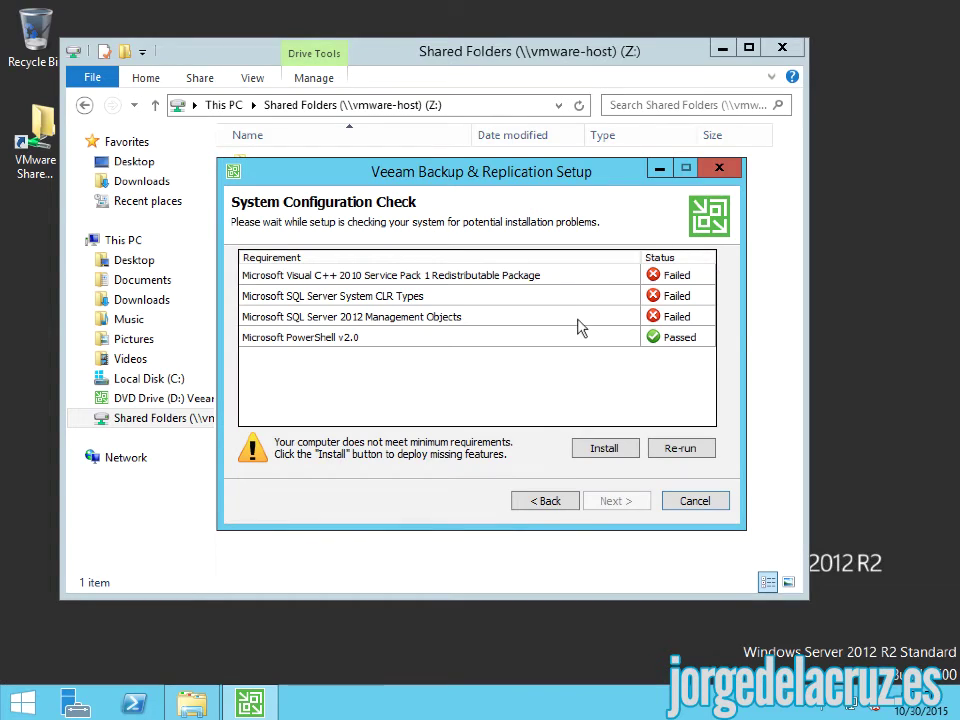
click(604, 449)
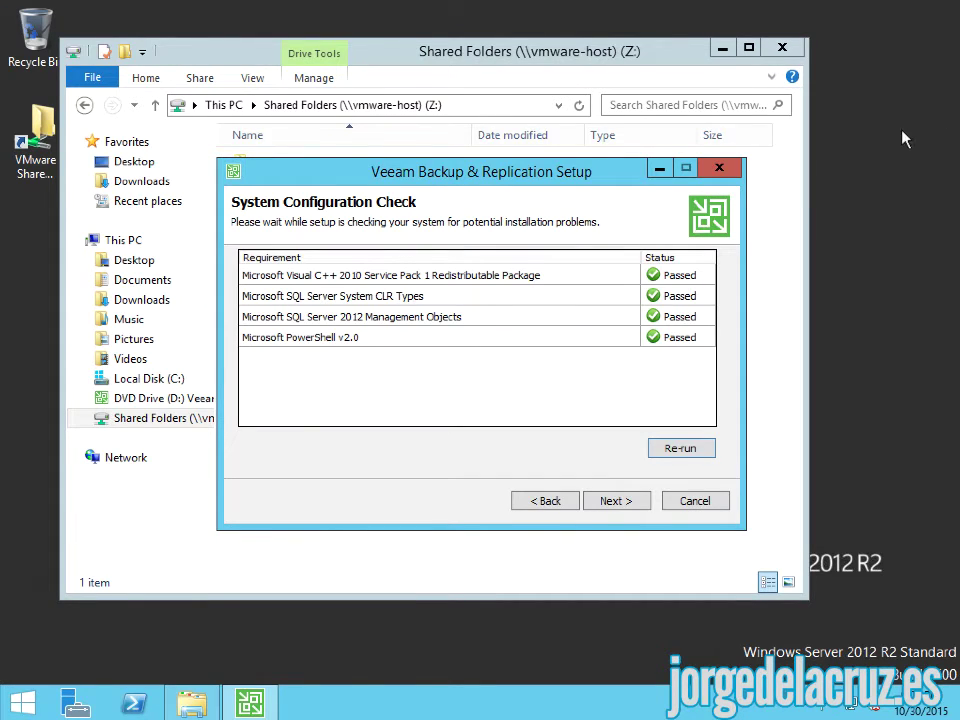
click(613, 500)
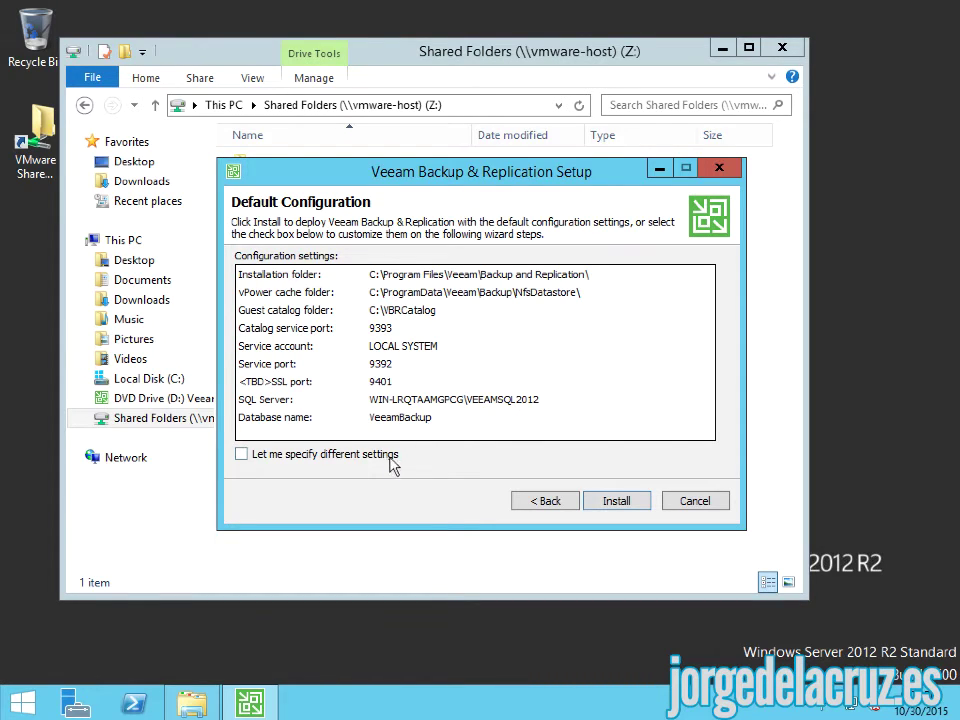
- Install with the default configuration settings, then exit the setup and clear the desktop of open windows
click(608, 502)
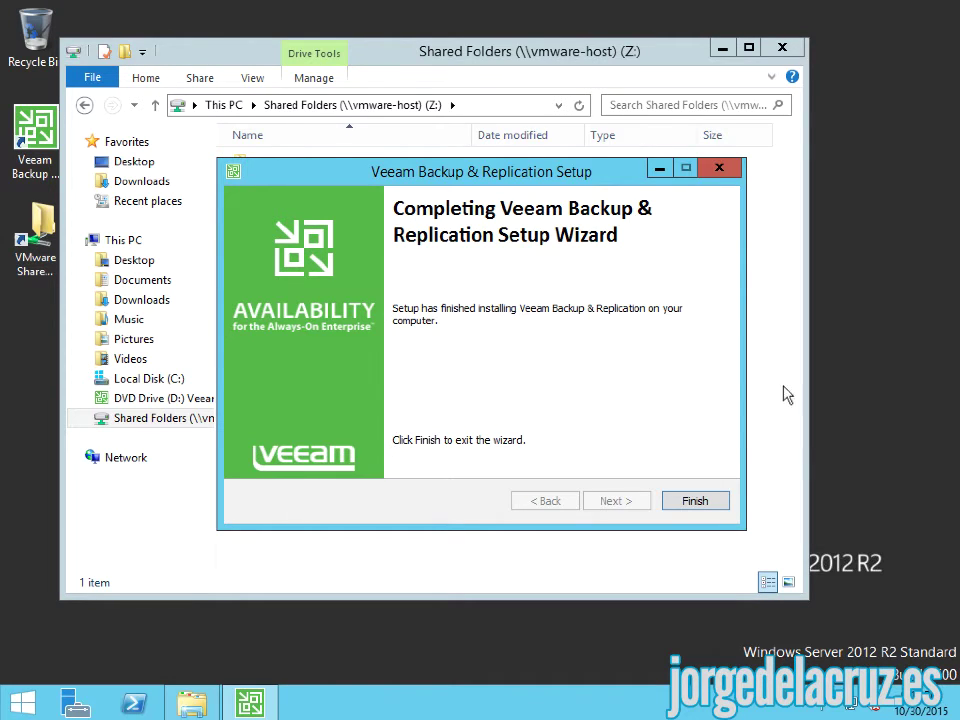
click(697, 503)
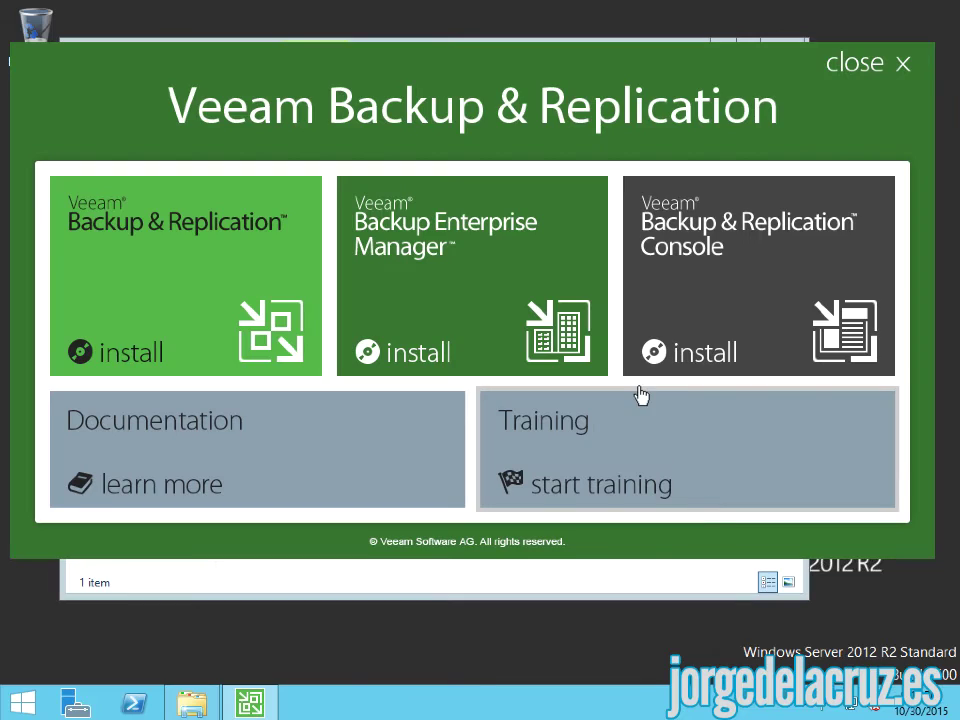
click(857, 66)
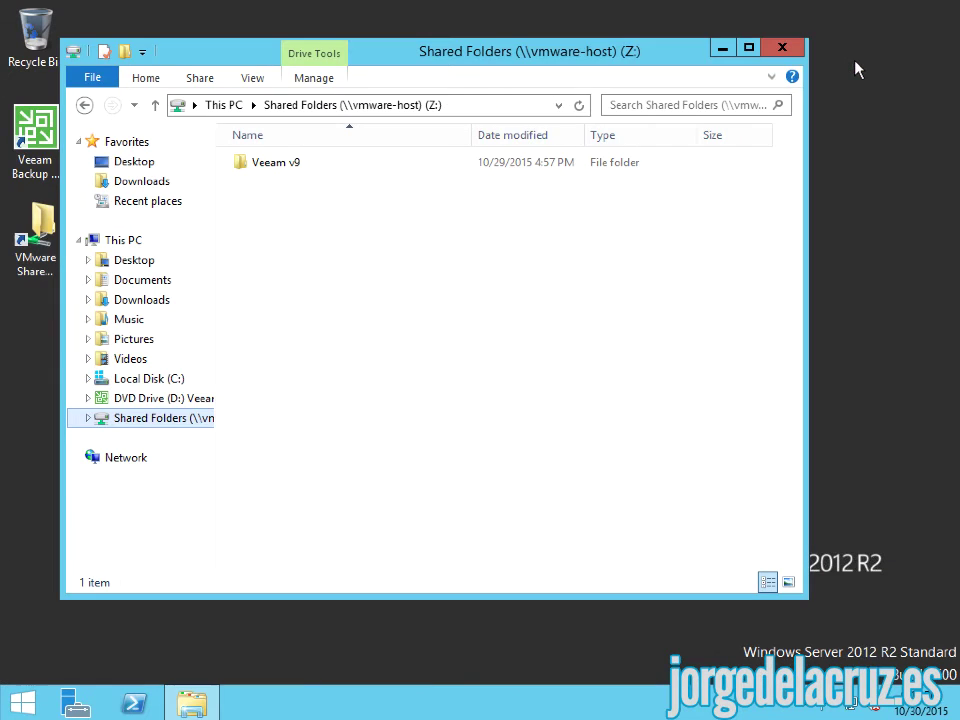
click(728, 56)
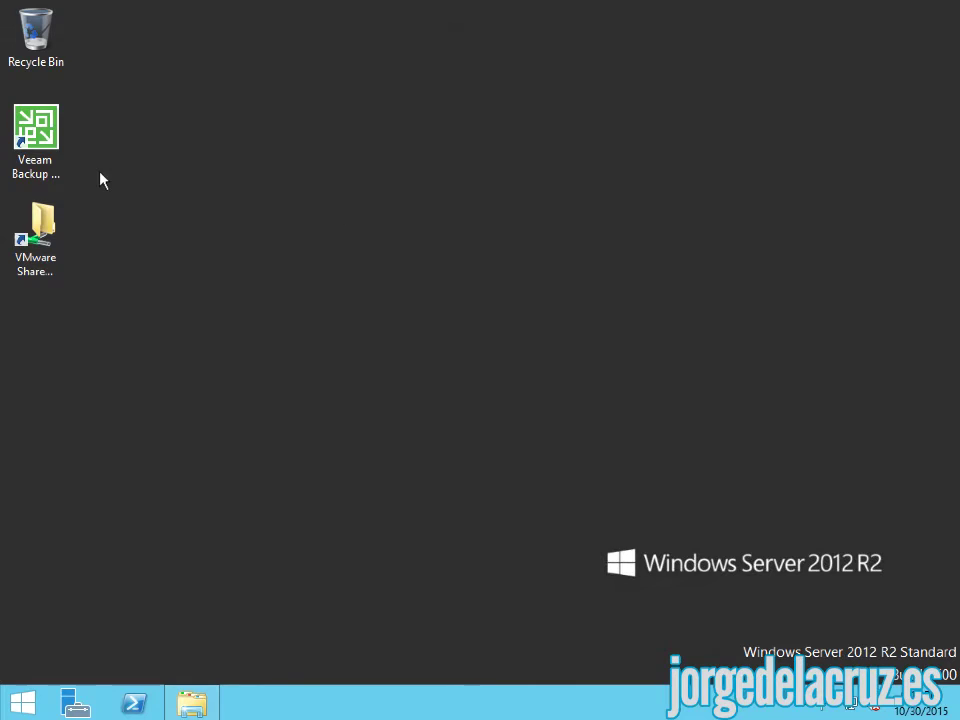
- Search the installed apps for "veea" to examine the Veeam tools, and return to the desktop
click(55, 133)
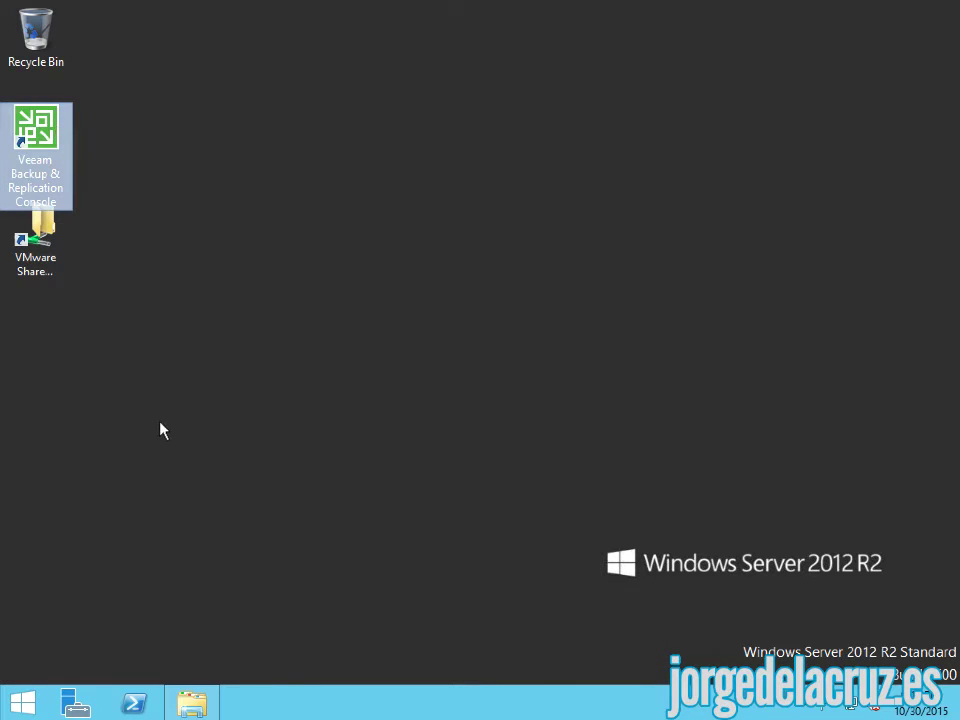
click(21, 701)
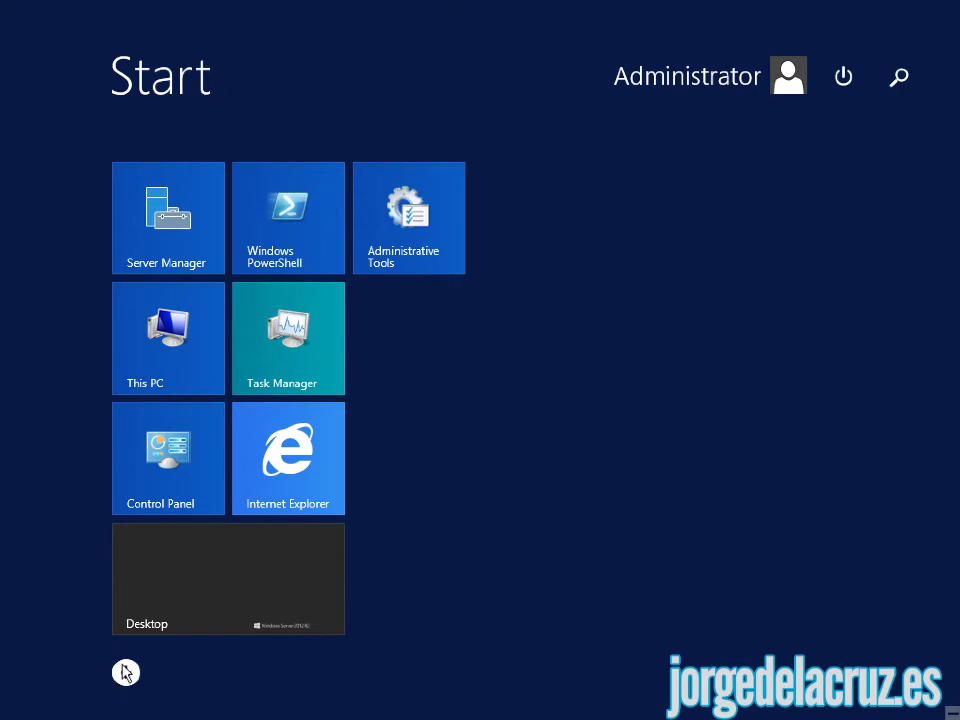
click(124, 671)
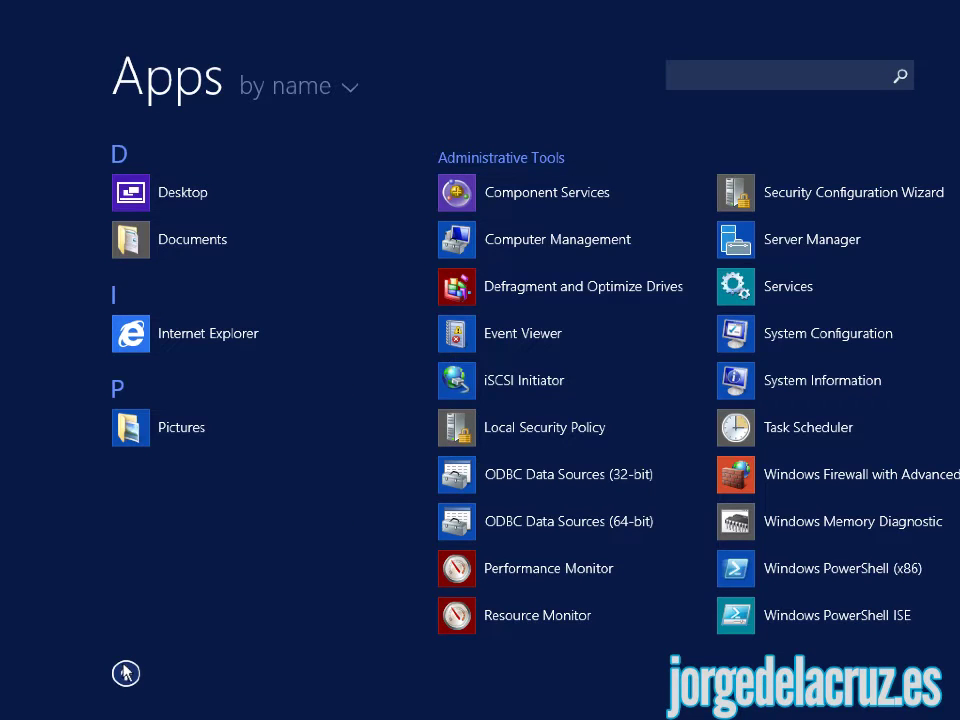
click(710, 67)
text(veea)
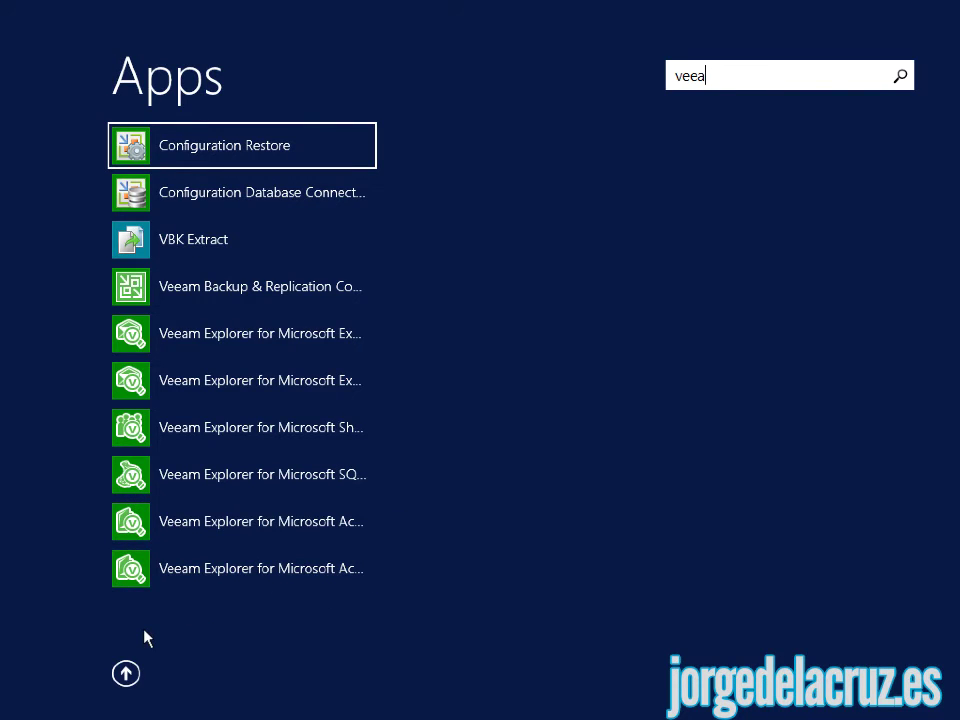
key(BackSpace)
key(BackSpace)
key(BackSpace)
key(BackSpace)
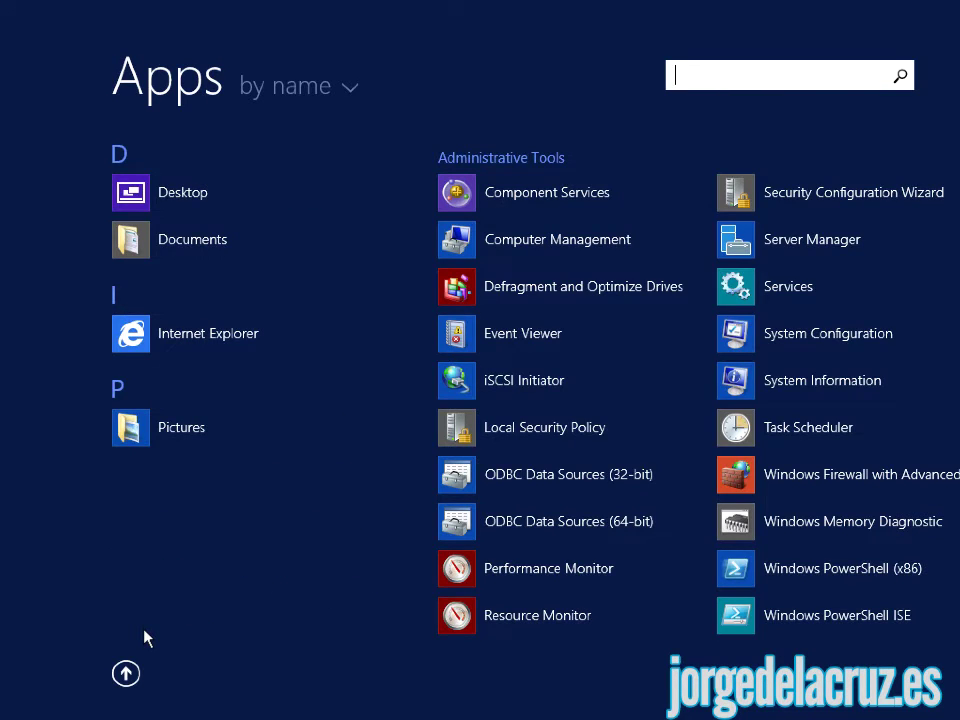
key(Escape)
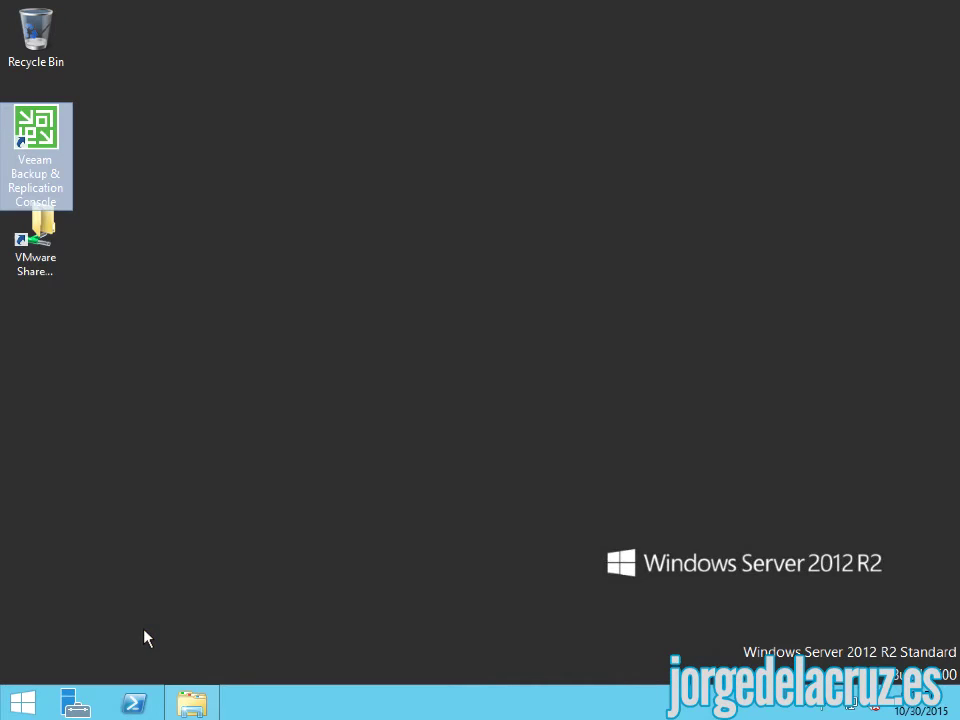
- Launch the Veeam Backup & Replication Console and connect to server 127.0.0.1 on port 9392 with Windows session authentication
double_click(33, 130)
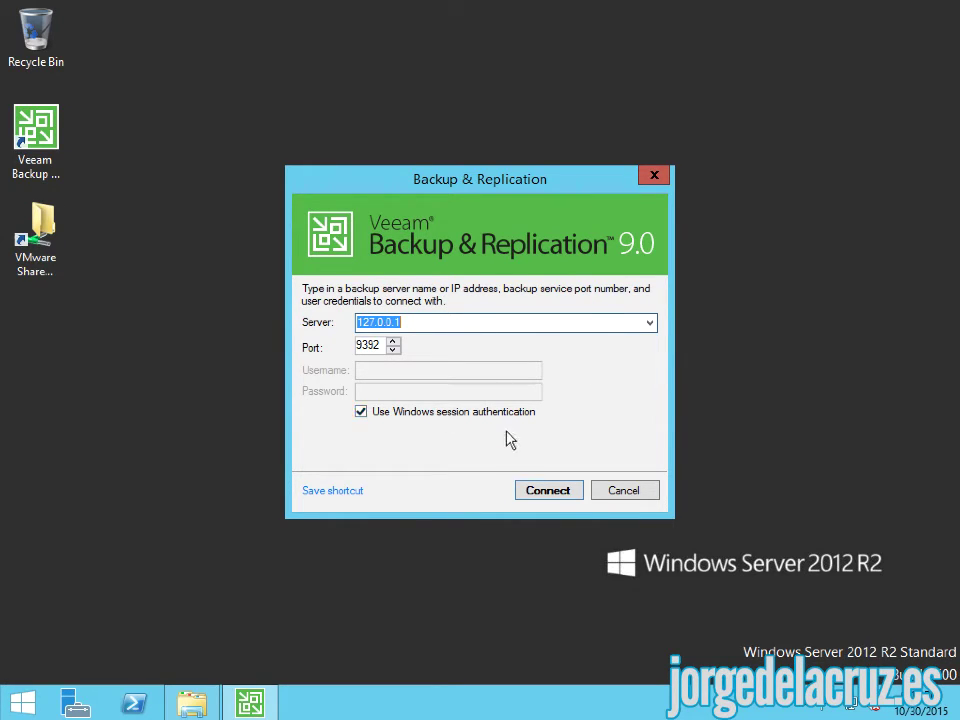
click(562, 491)
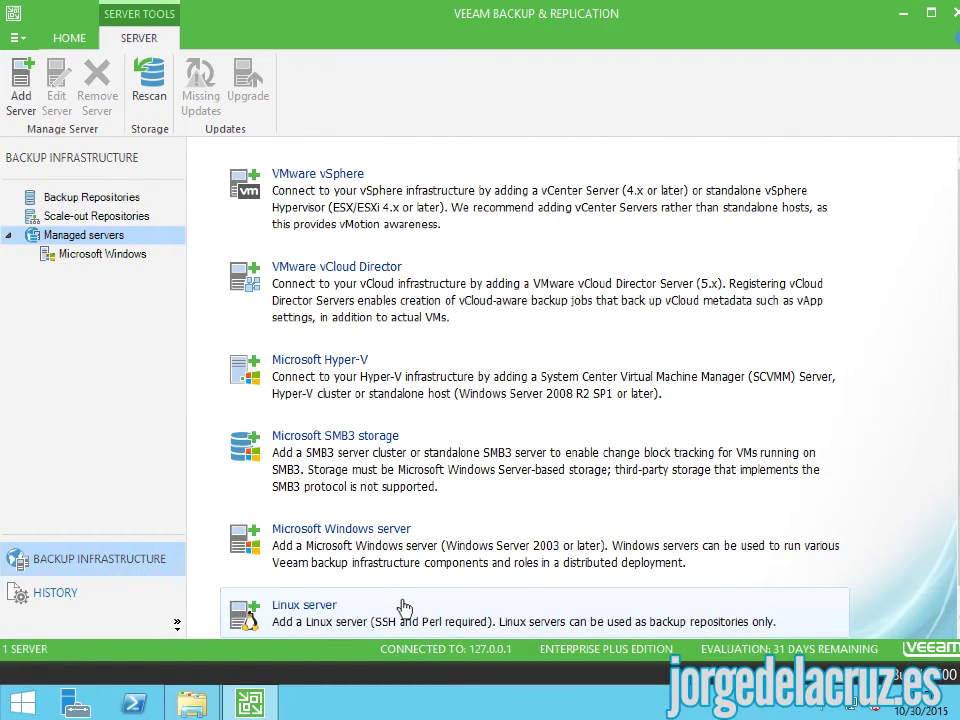
- Examine the scale-out repositories and their available action, and show the list of backup repositories
click(80, 218)
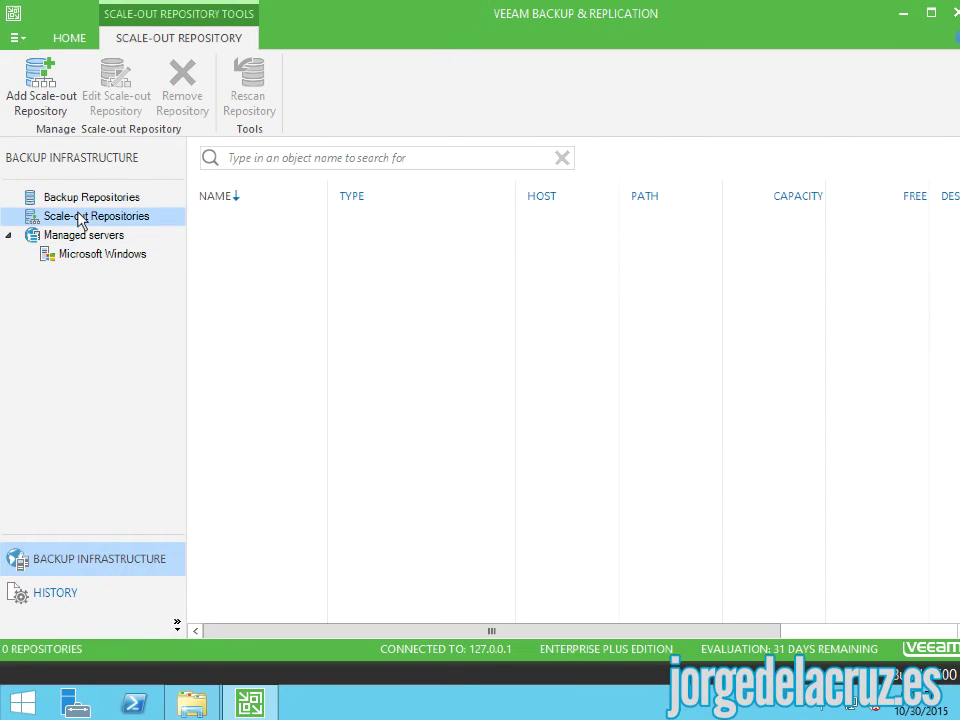
right_click(240, 316)
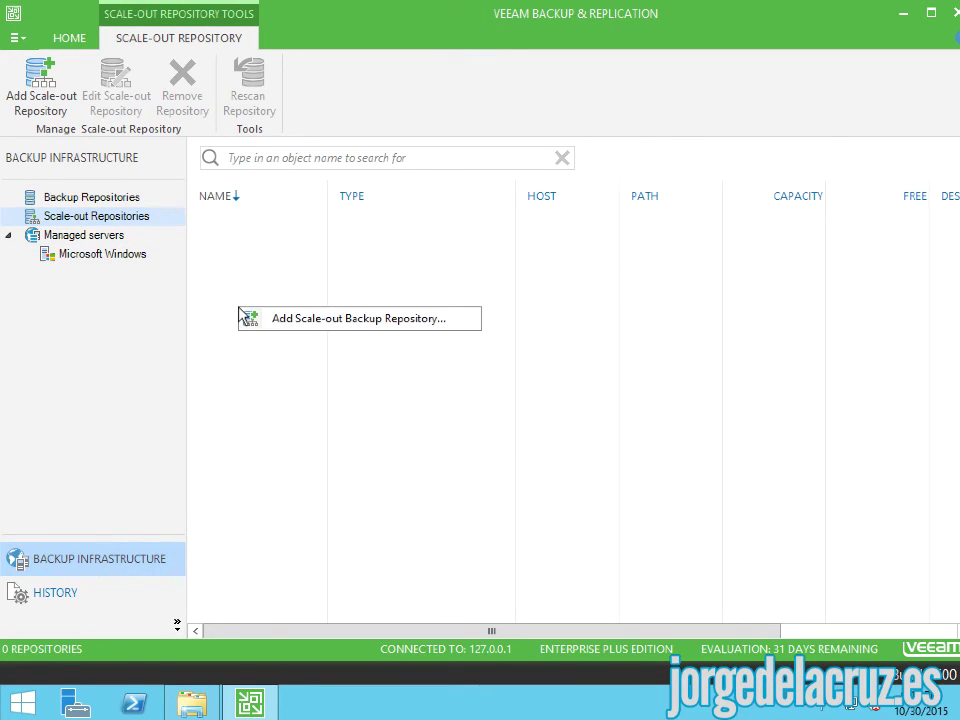
click(85, 199)
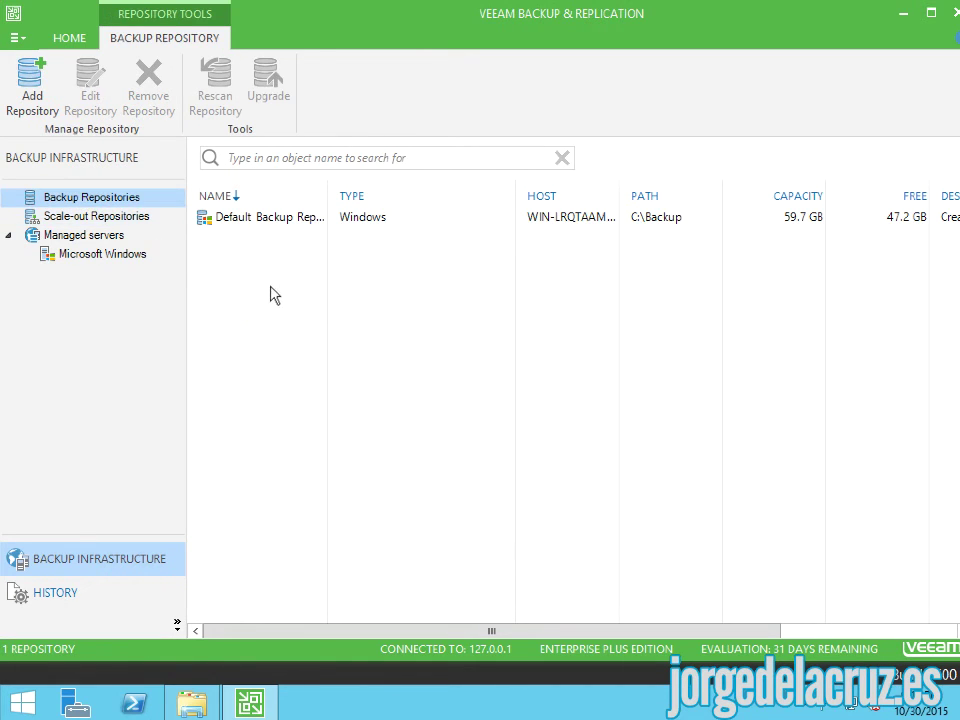
- Examine the type, server and repository settings of the Default Backup Repository, and exit without applying changes
click(272, 218)
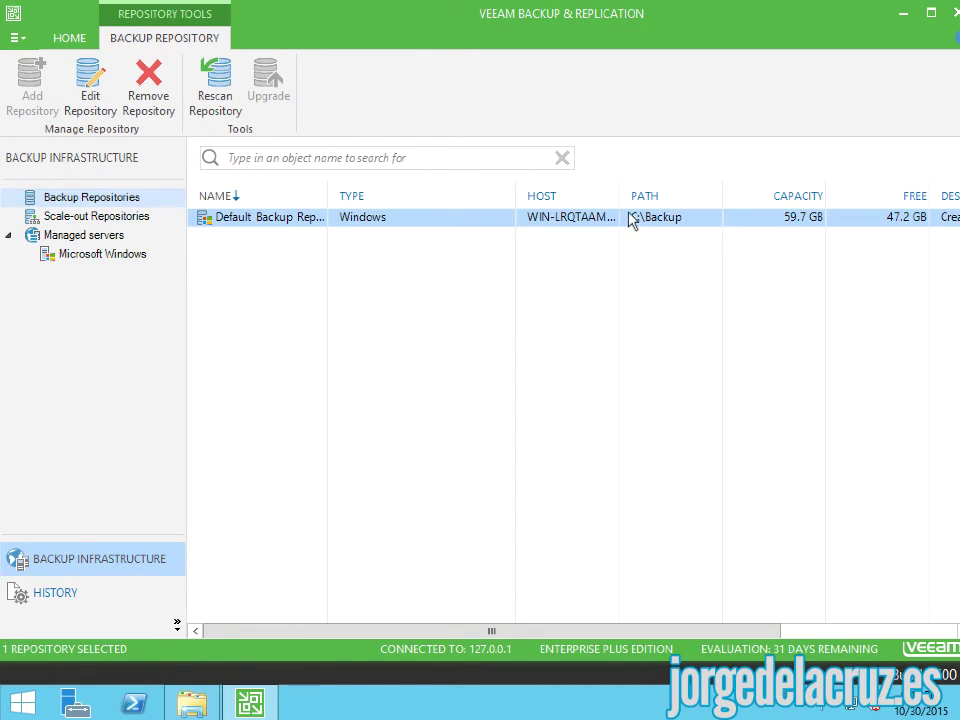
right_click(253, 226)
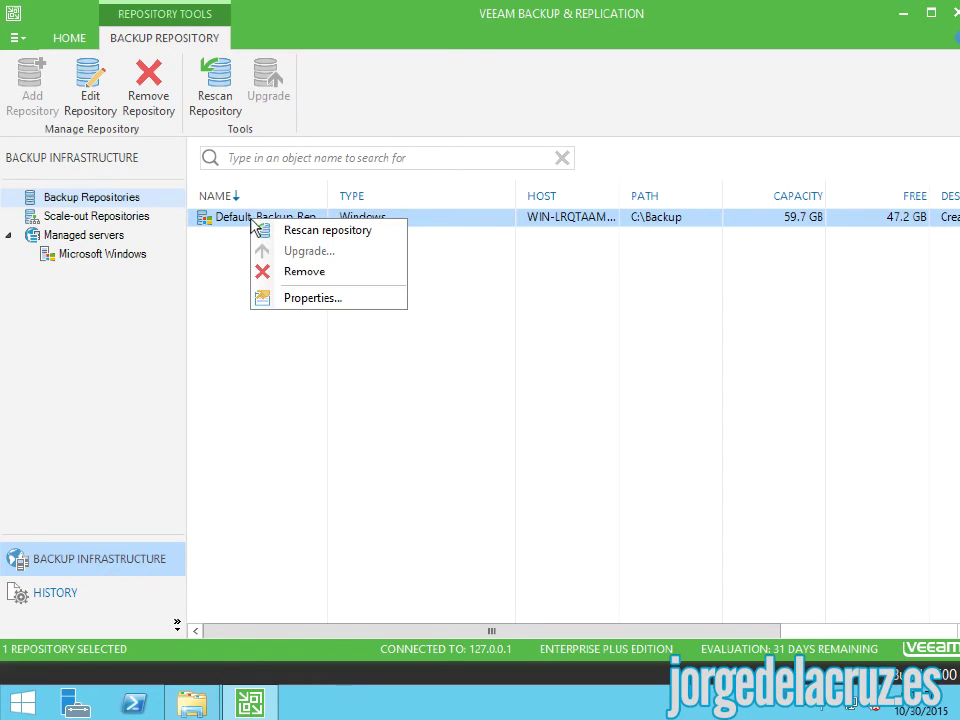
click(290, 299)
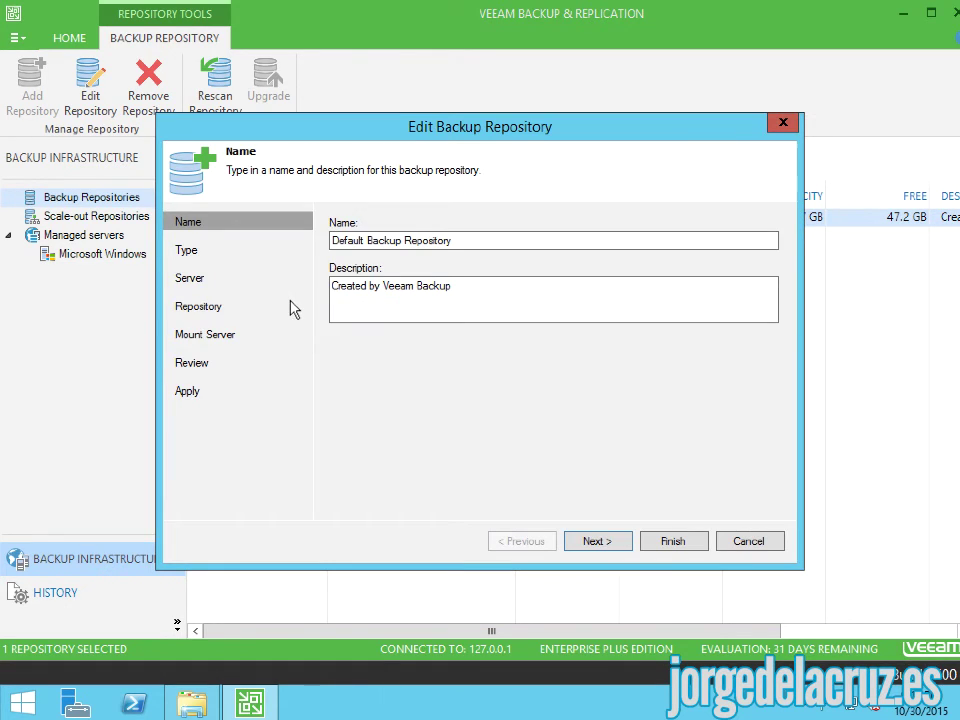
click(190, 254)
click(190, 278)
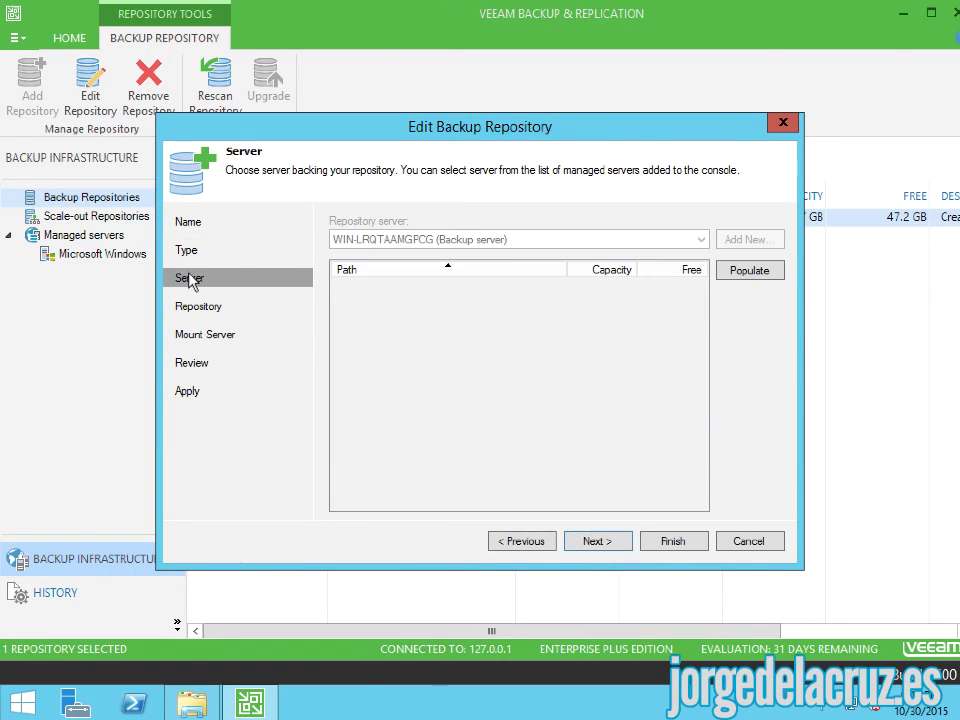
click(198, 308)
click(197, 337)
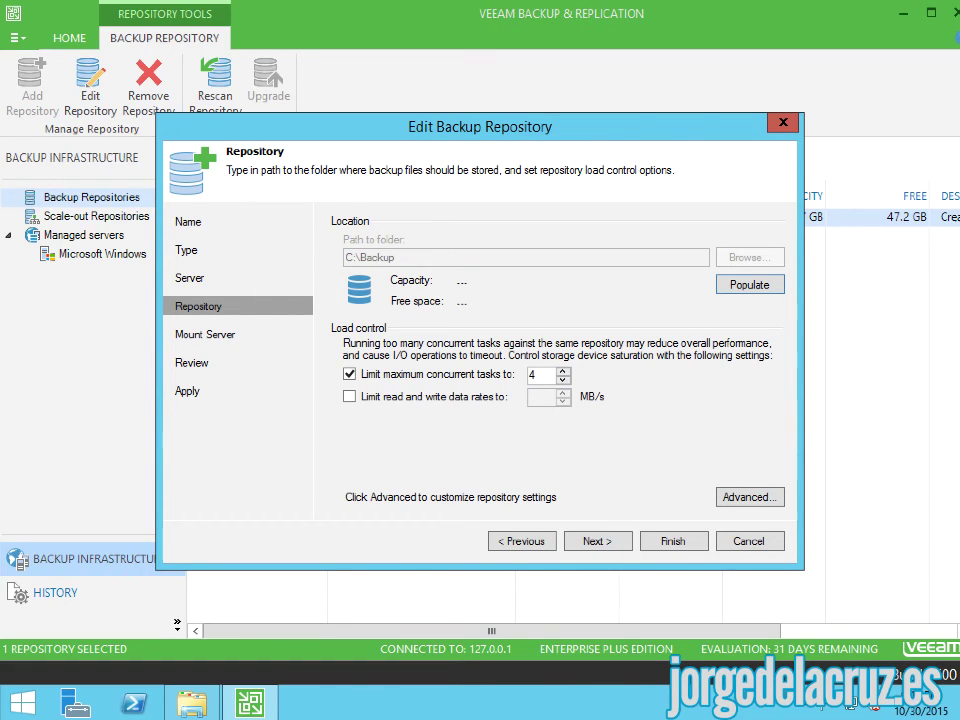
click(750, 546)
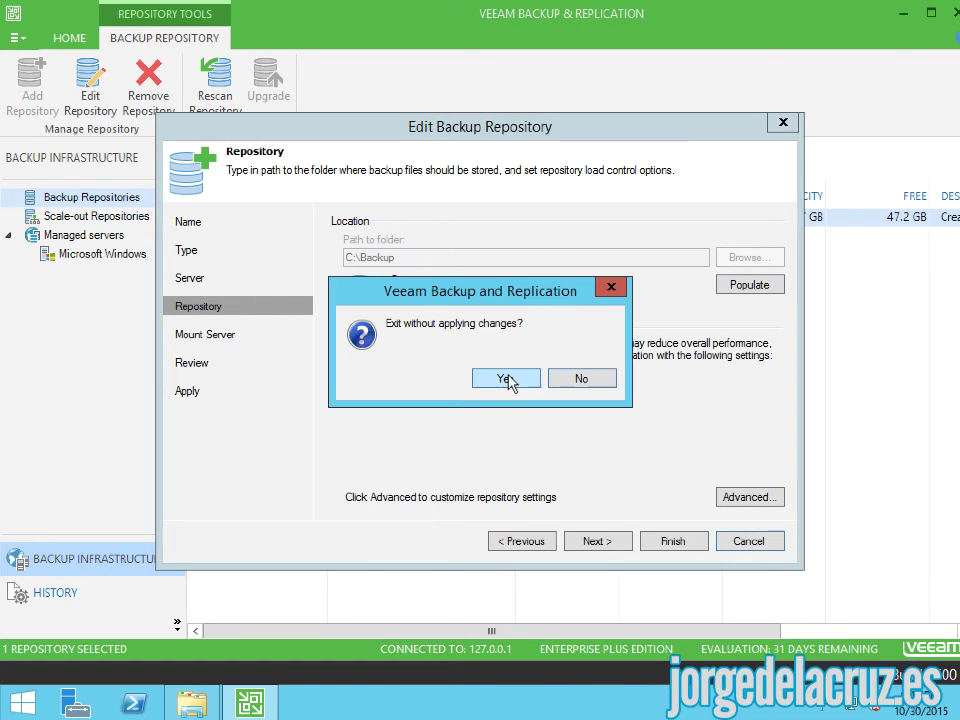
click(505, 379)
- Examine the name and extents settings for a new scale-out backup repository, and exit without applying changes
click(126, 218)
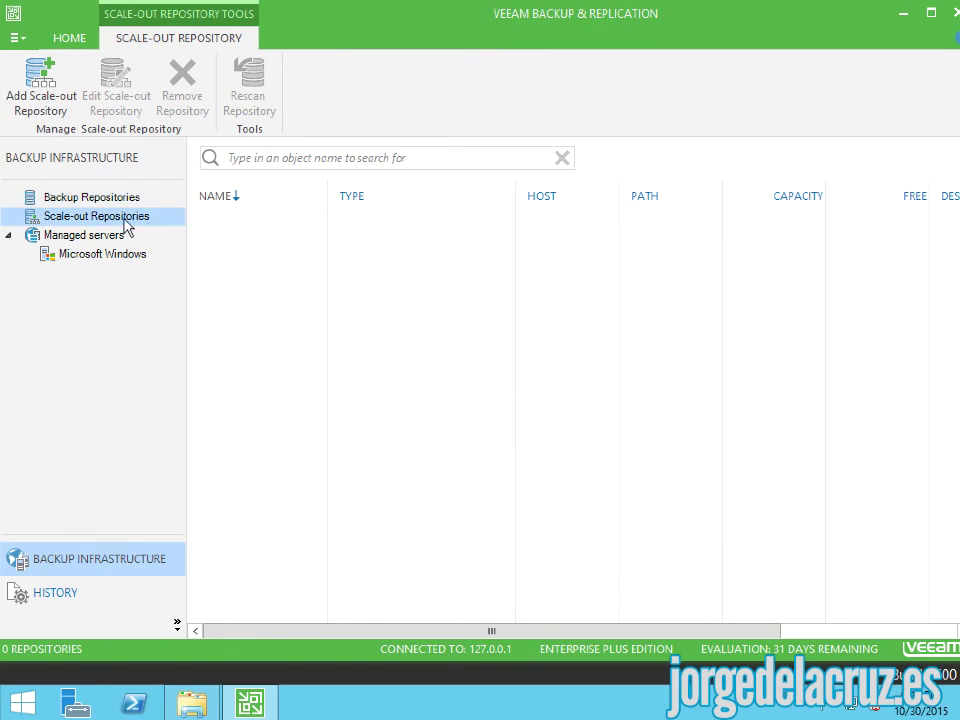
right_click(257, 270)
click(279, 274)
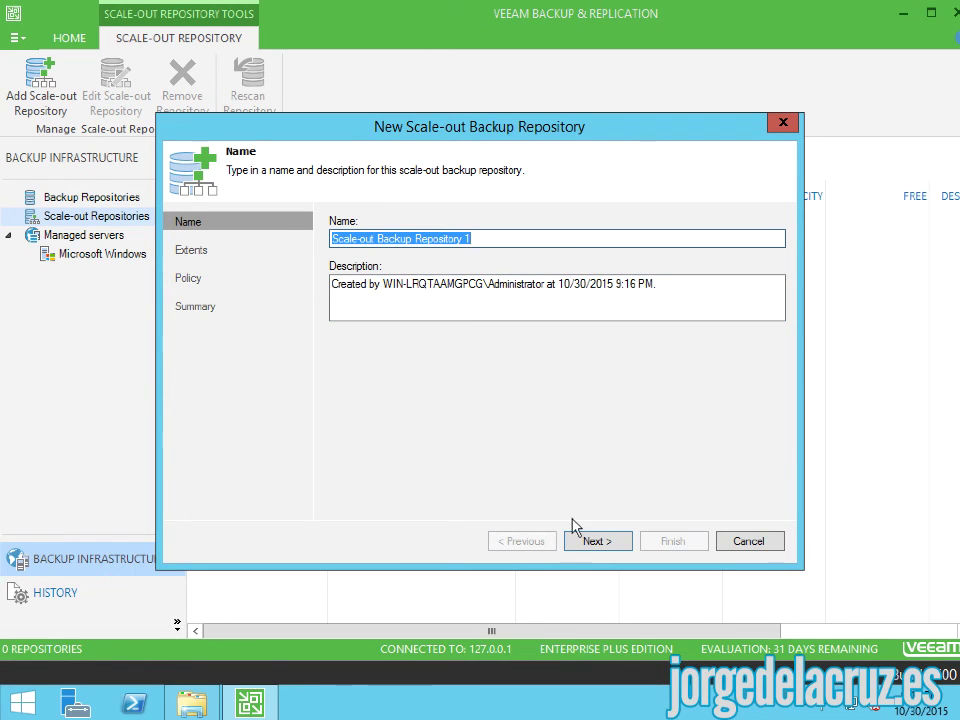
click(590, 540)
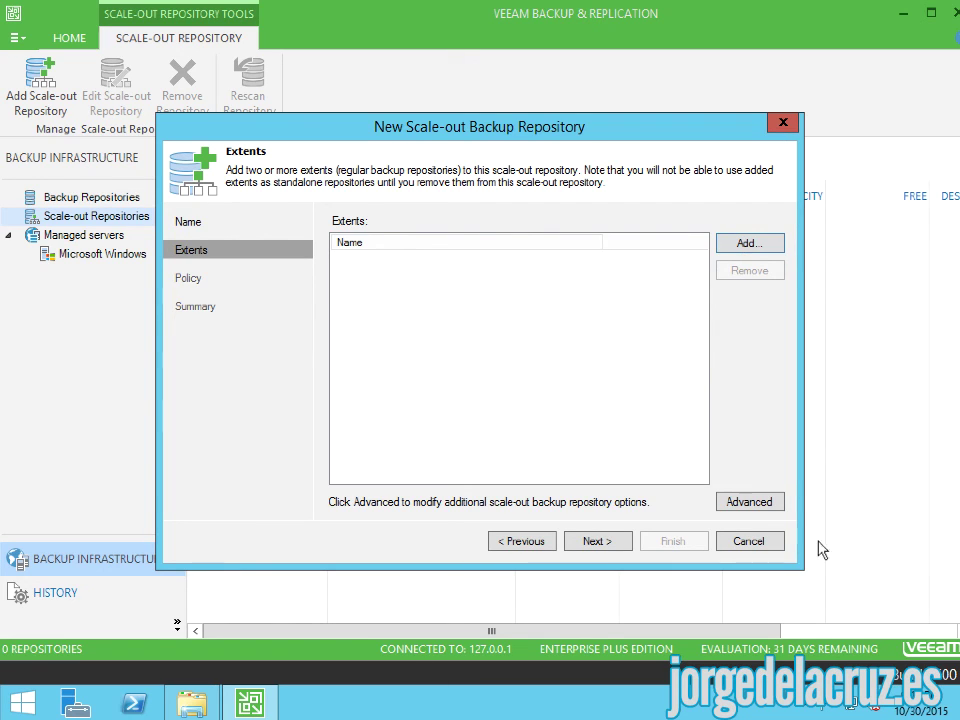
click(758, 541)
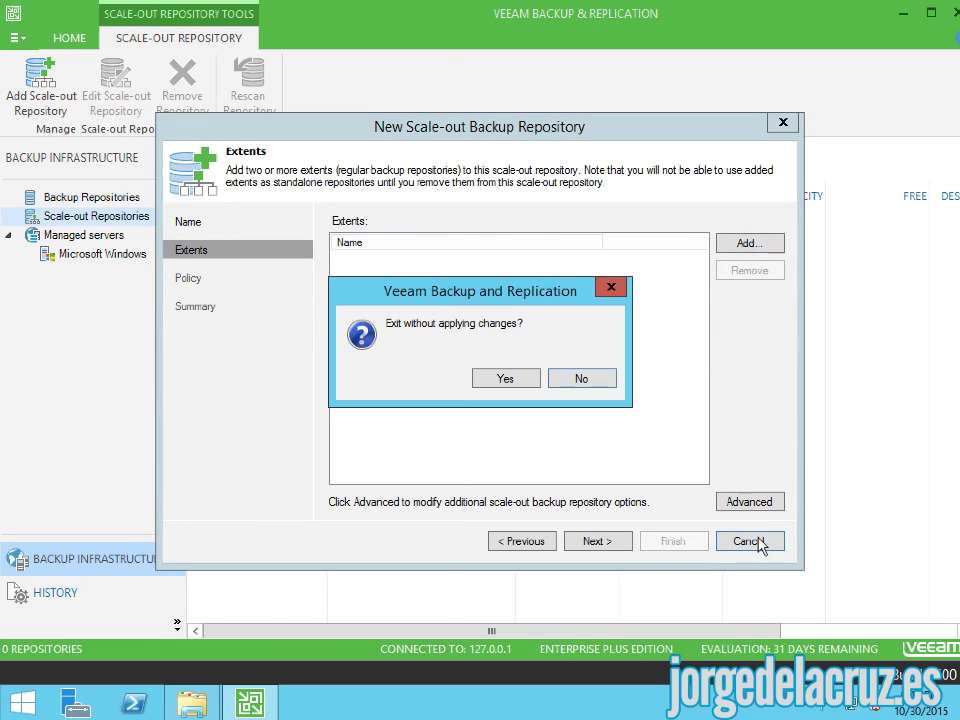
click(507, 379)
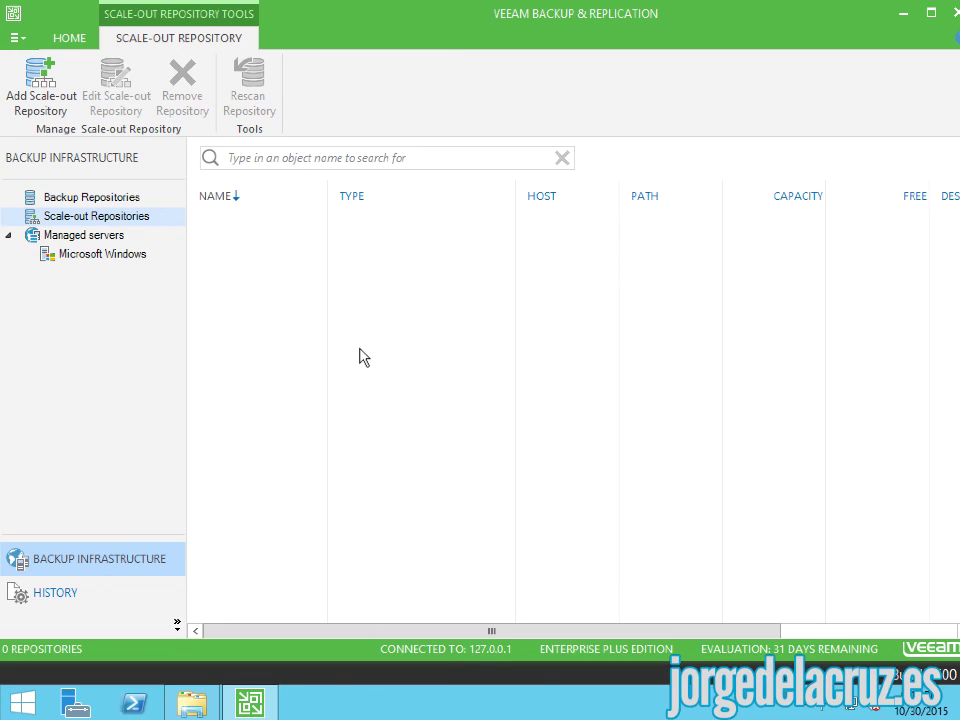
- Examine the console's available backup, replication and copy jobs and its general management and configuration commands
click(85, 42)
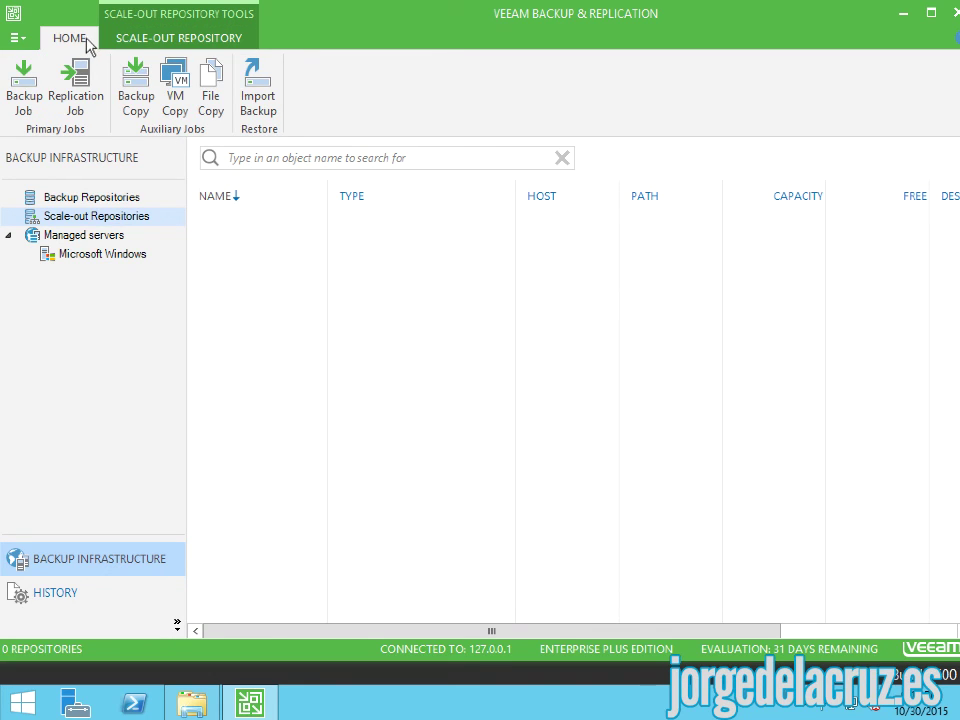
click(17, 40)
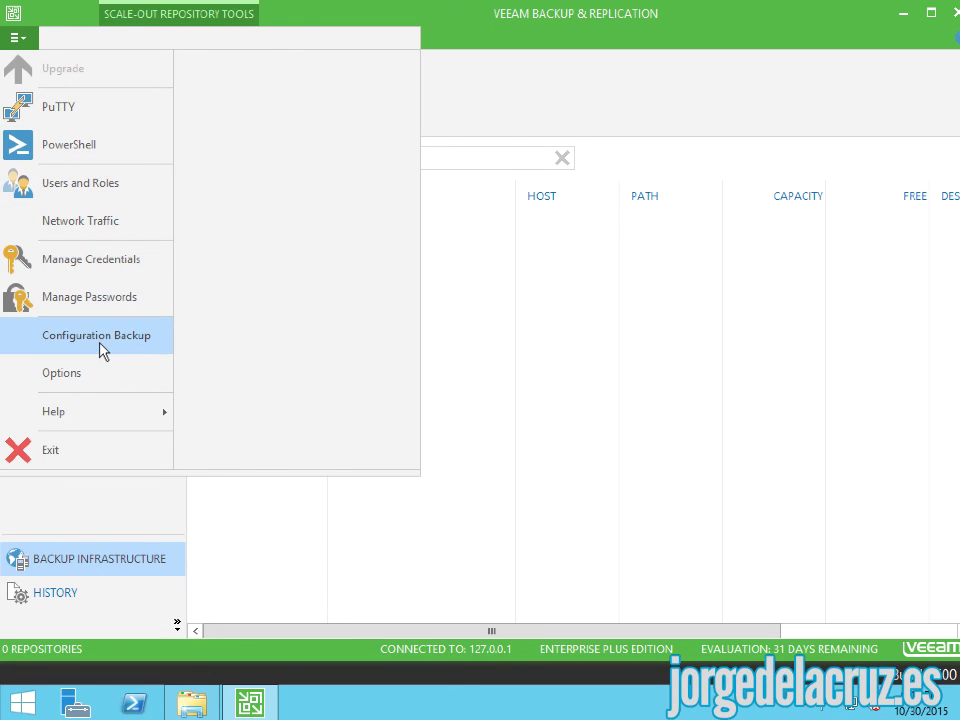
click(99, 512)
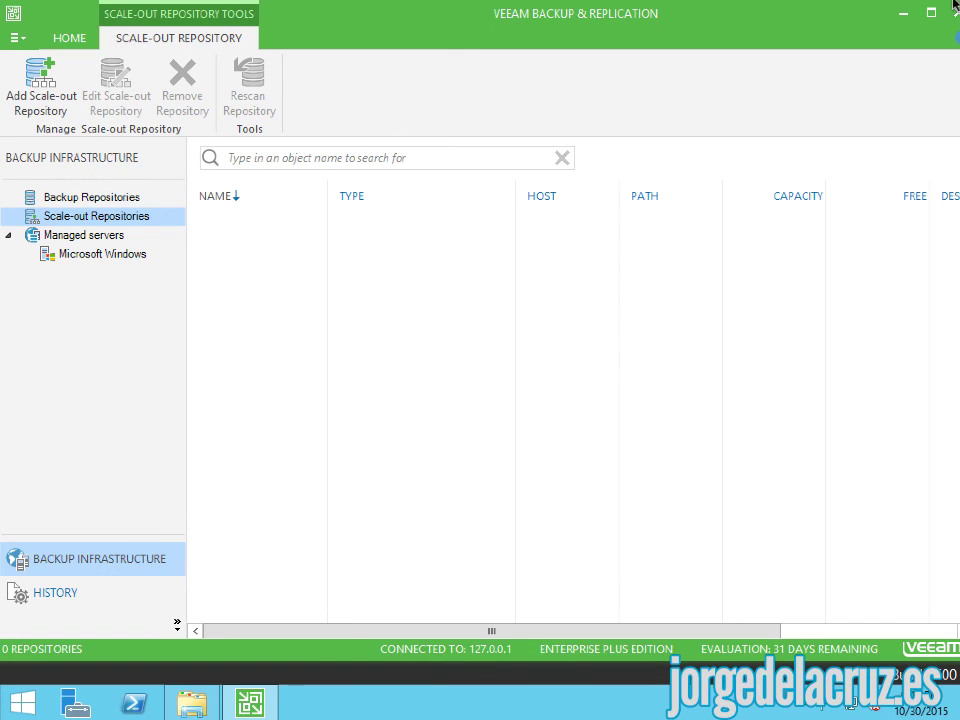
mouse_move(955, 9)
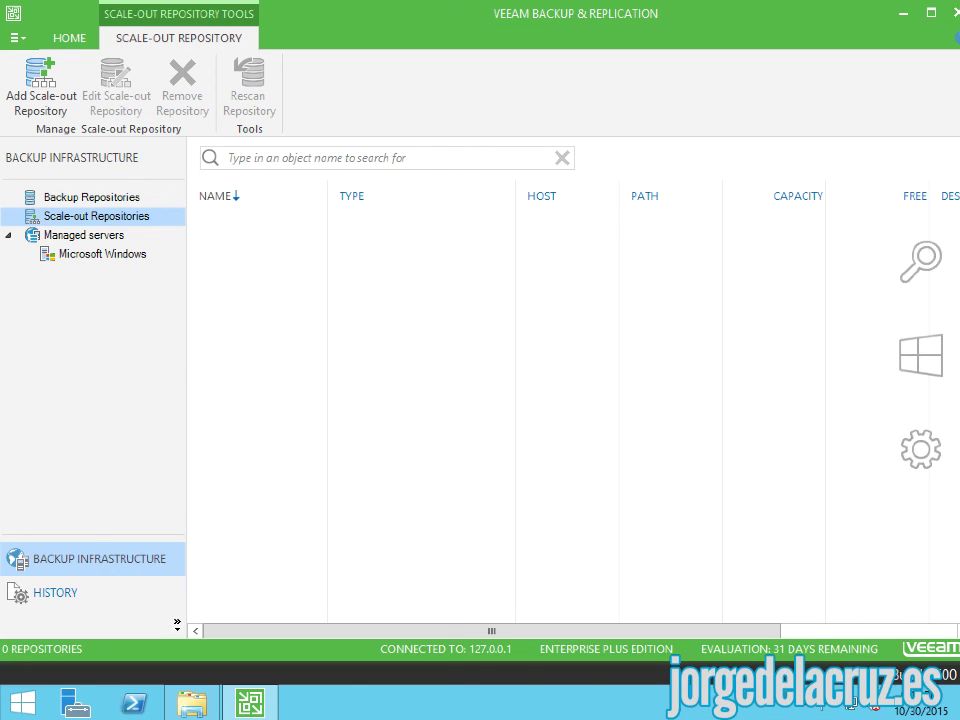